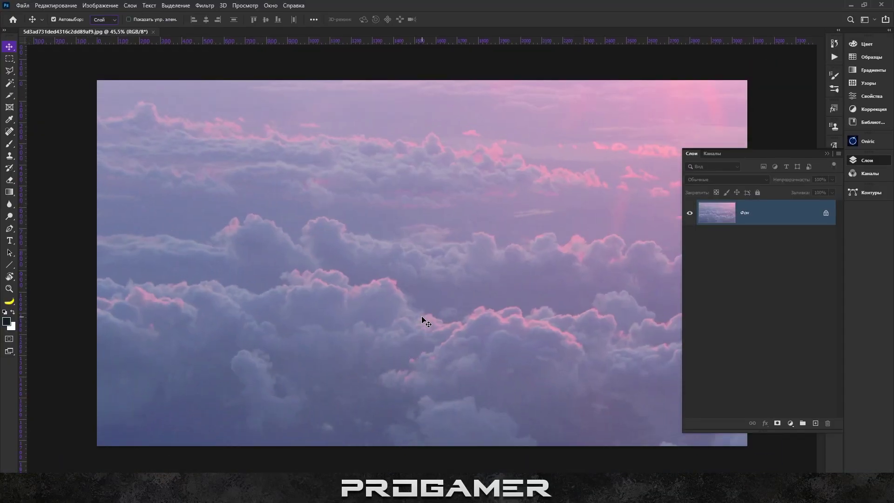
With the Type tool's colour picker, sample a mauve text colour from the clouds.
{"action": "scroll", "coordinate": [424, 320], "scroll_direction": "up", "scroll_amount": 1}
{"action": "scroll", "coordinate": [363, 296], "scroll_direction": "down", "scroll_amount": 2}
{"action": "left_click", "coordinate": [10, 240]}
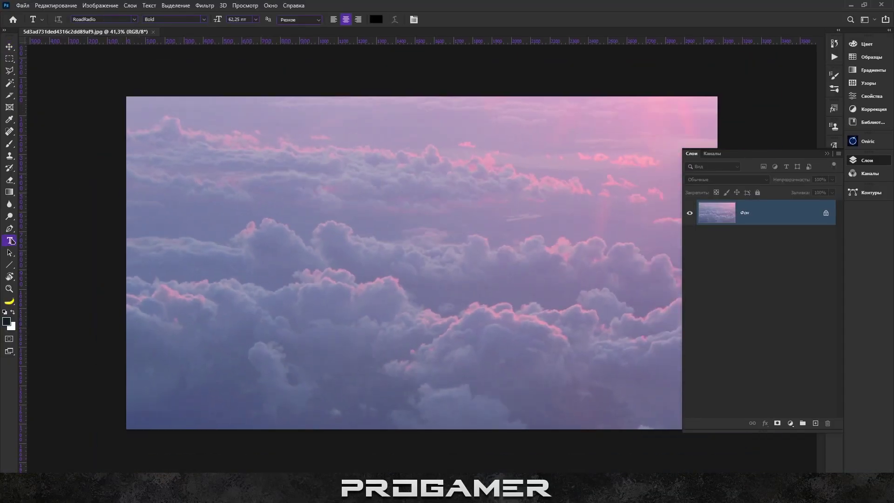
{"action": "left_click", "coordinate": [370, 19]}
{"action": "left_click", "coordinate": [459, 293]}
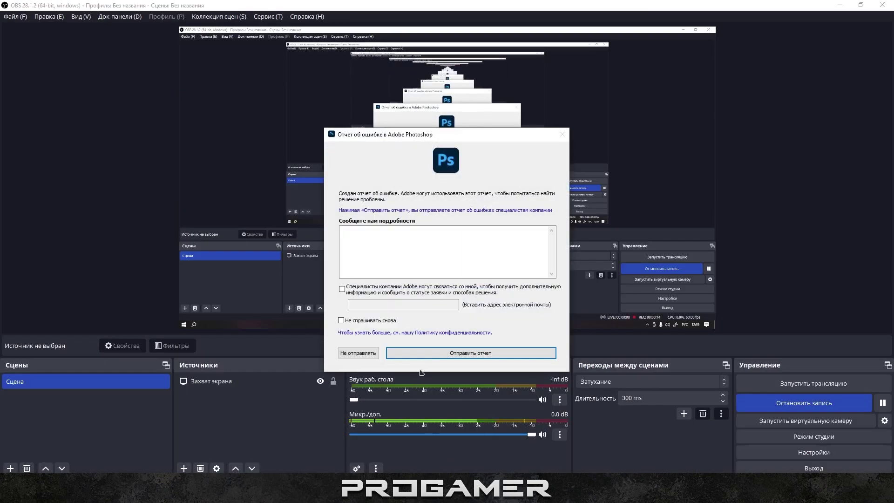
Decline the crash report, relaunch Photoshop and create a 1920×1080 transparent-background document.
{"action": "left_click", "coordinate": [350, 356]}
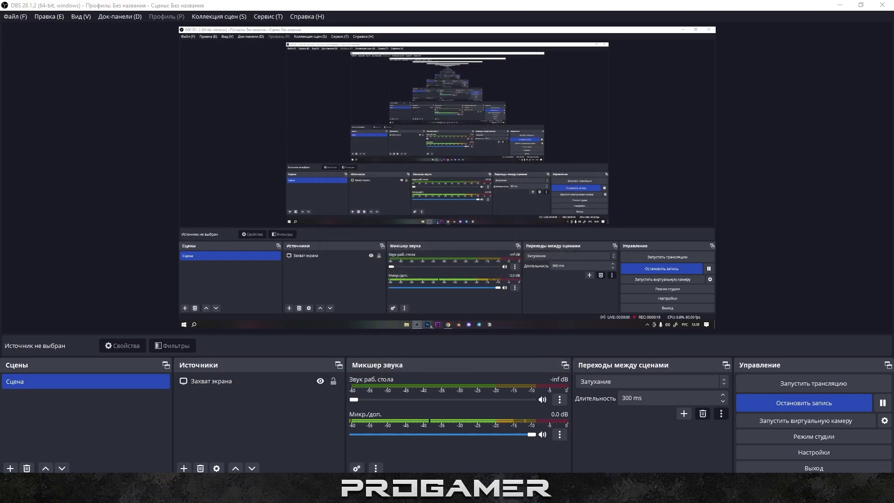
{"action": "left_click", "coordinate": [414, 497]}
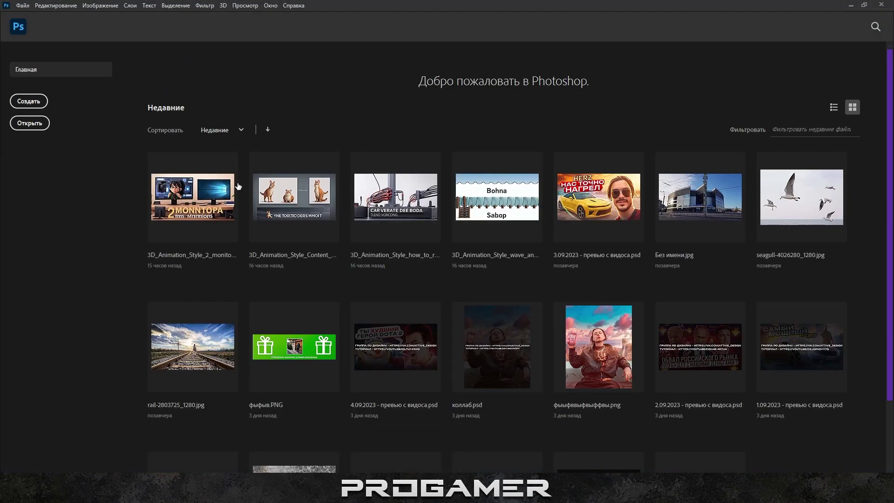
{"action": "left_click", "coordinate": [37, 101]}
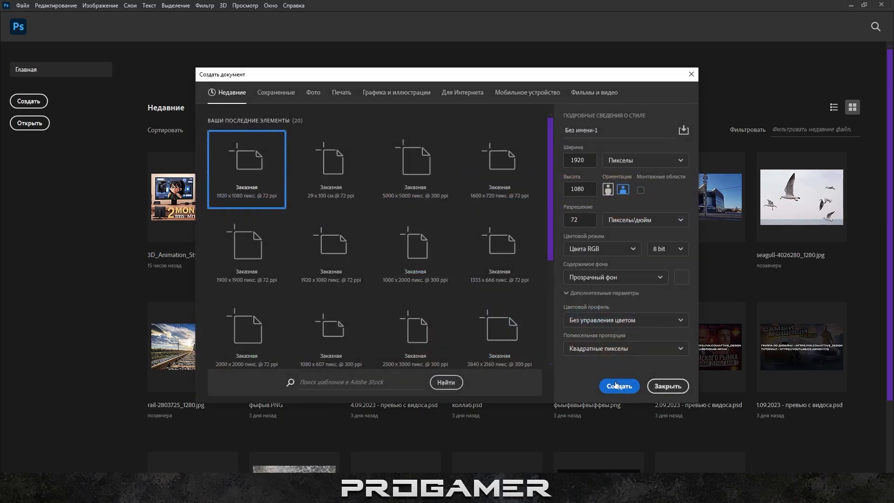
{"action": "left_click", "coordinate": [619, 386]}
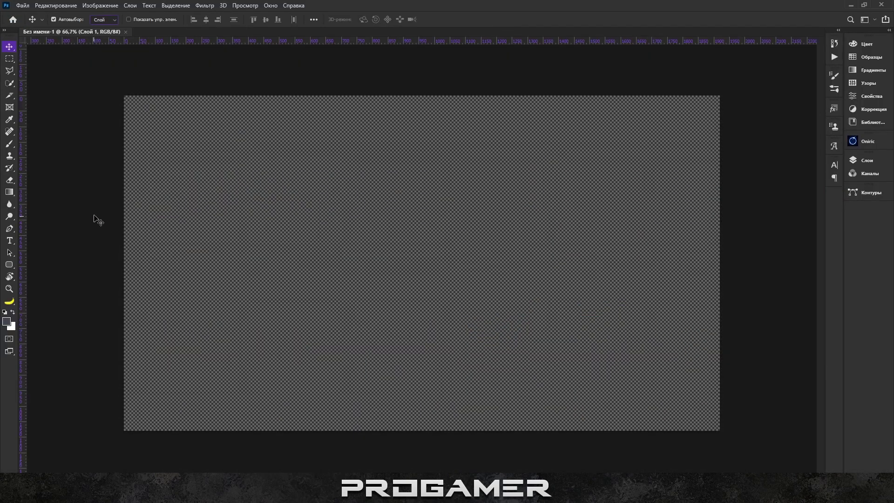
Type the two-line text '3D' and 'ТЕКСТ' on the canvas.
{"action": "left_click", "coordinate": [9, 240]}
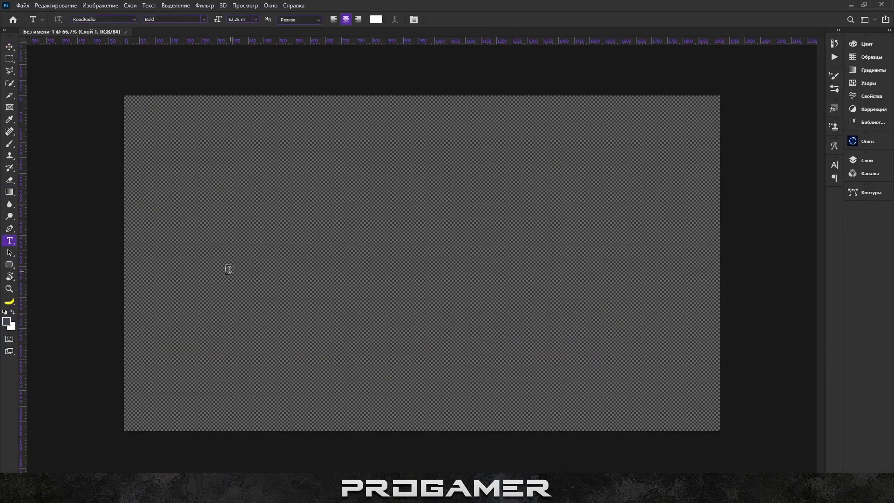
{"action": "key", "text": "ctrl+minus"}
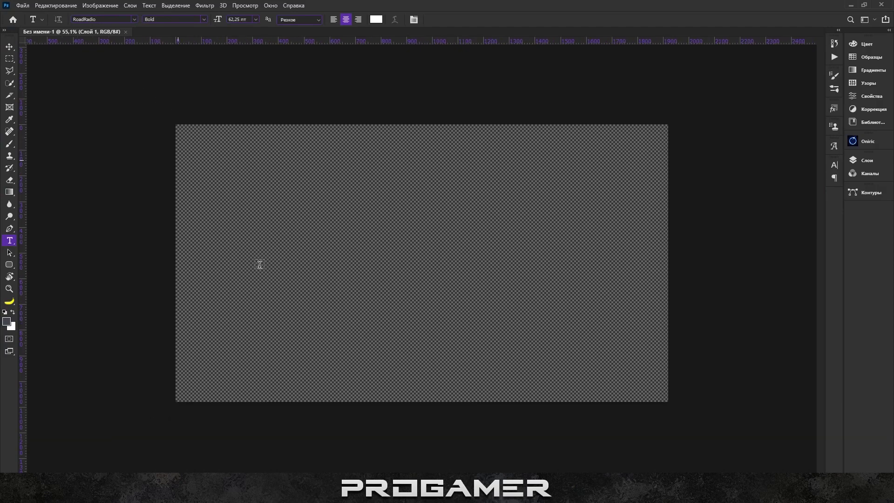
{"action": "left_click", "coordinate": [280, 236]}
{"action": "type", "text": "з"}
{"action": "type", "text": "D"}
{"action": "type", "text": "EK"}
{"action": "key", "text": "BackSpace"}
{"action": "key", "text": "BackSpace"}
{"action": "type", "text": "ТЕКСТ"}
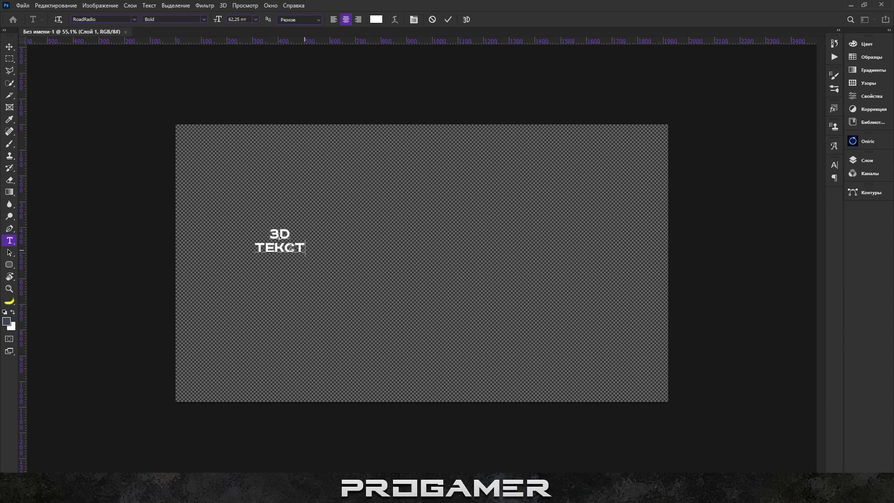
Set the word ТЕКСТ to 250 pt and commit the text.
{"action": "key", "text": "ctrl+a"}
{"action": "left_click_drag", "start_coordinate": [304, 248], "coordinate": [260, 252]}
{"action": "left_click", "coordinate": [238, 19]}
{"action": "type", "text": "2"}
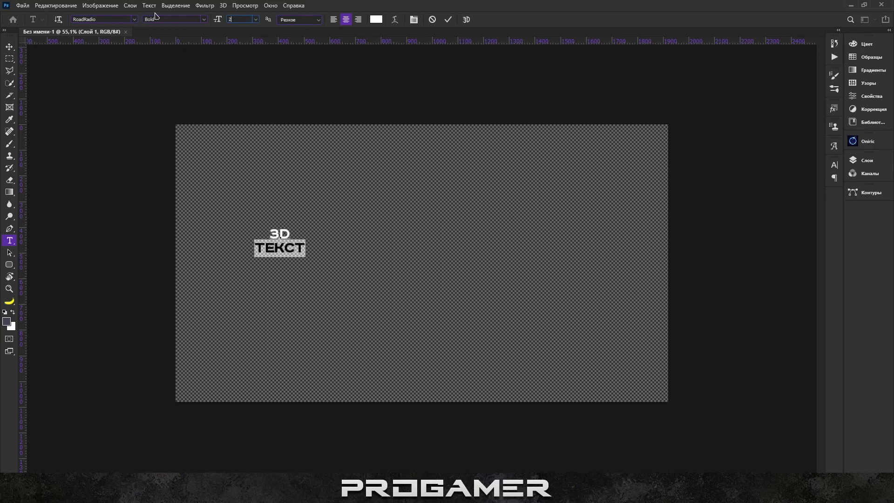
{"action": "type", "text": "50 пт"}
{"action": "key", "text": "Return"}
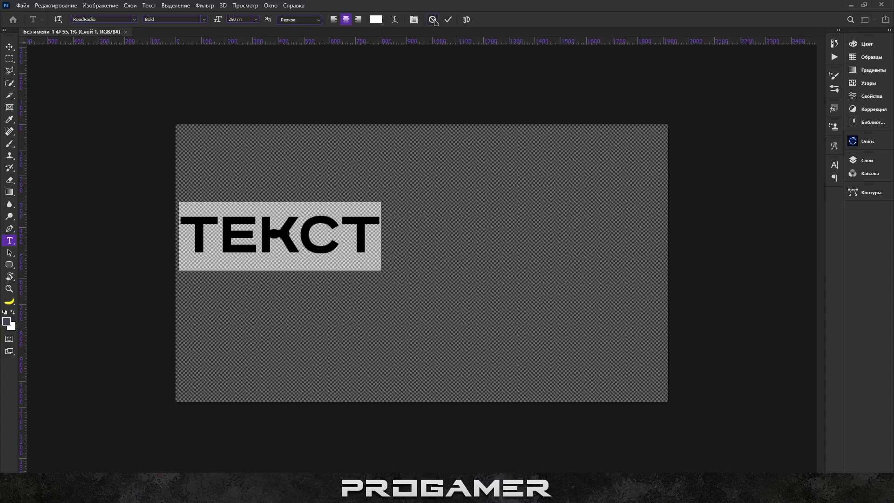
{"action": "left_click", "coordinate": [448, 19]}
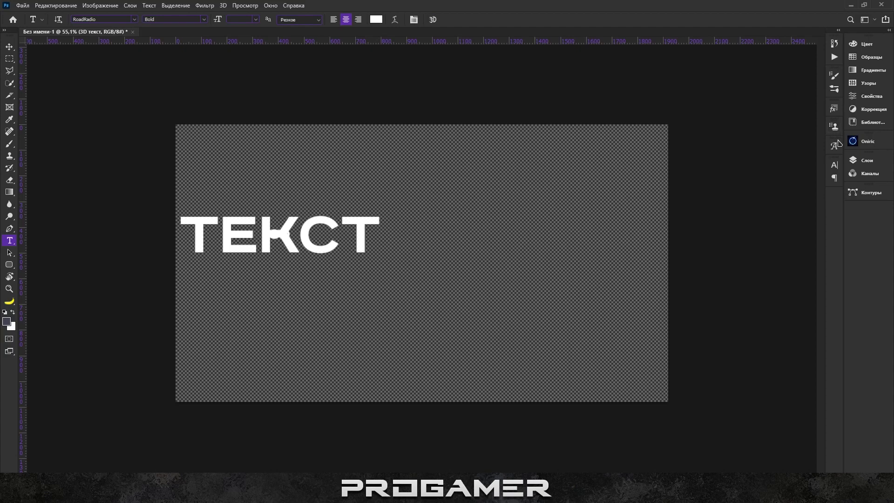
Reset the line spacing to automatic in the Character panel.
{"action": "left_click", "coordinate": [834, 165]}
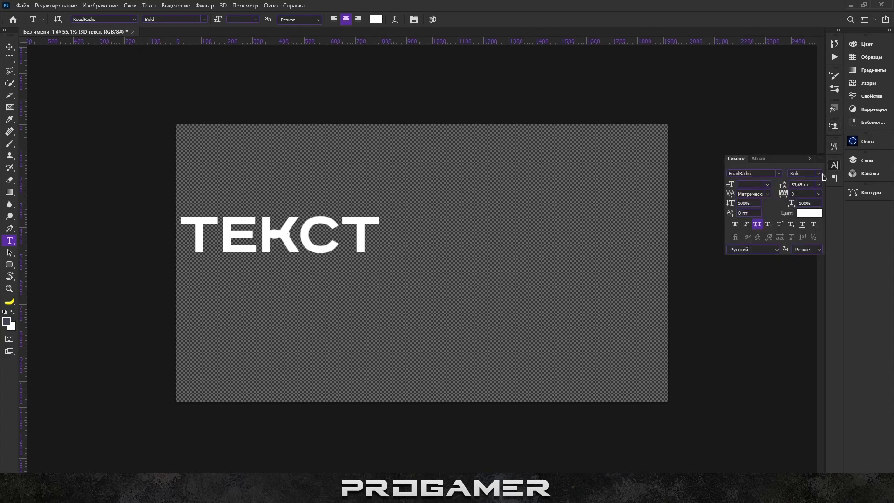
{"action": "left_click", "coordinate": [819, 193]}
{"action": "left_click", "coordinate": [808, 158]}
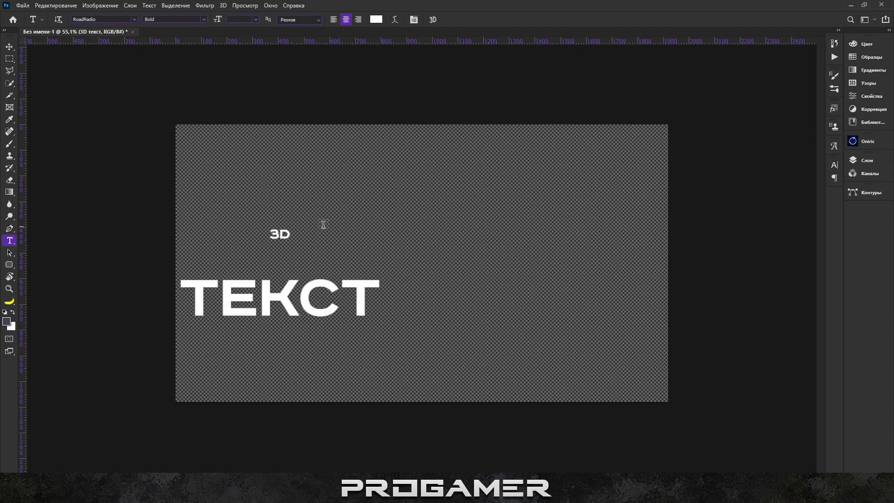
Set the 3D line to 350 pt and move the text to the canvas centre.
{"action": "left_click_drag", "start_coordinate": [293, 233], "coordinate": [252, 146]}
{"action": "left_click", "coordinate": [245, 19]}
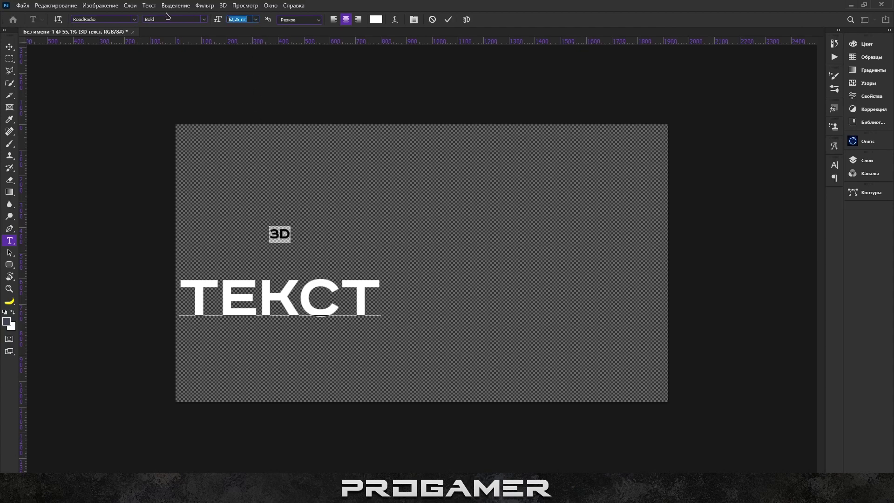
{"action": "type", "text": "350"}
{"action": "key", "text": "Return"}
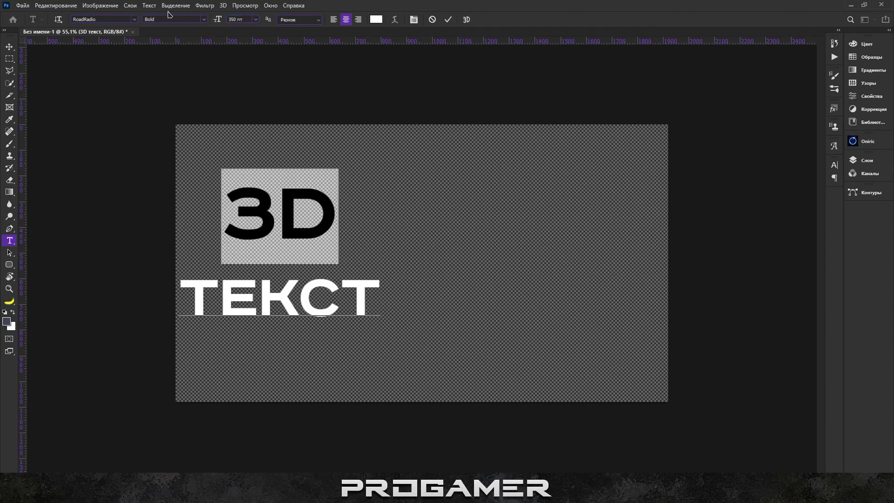
{"action": "key", "text": "ctrl+Return"}
{"action": "left_click", "coordinate": [9, 46]}
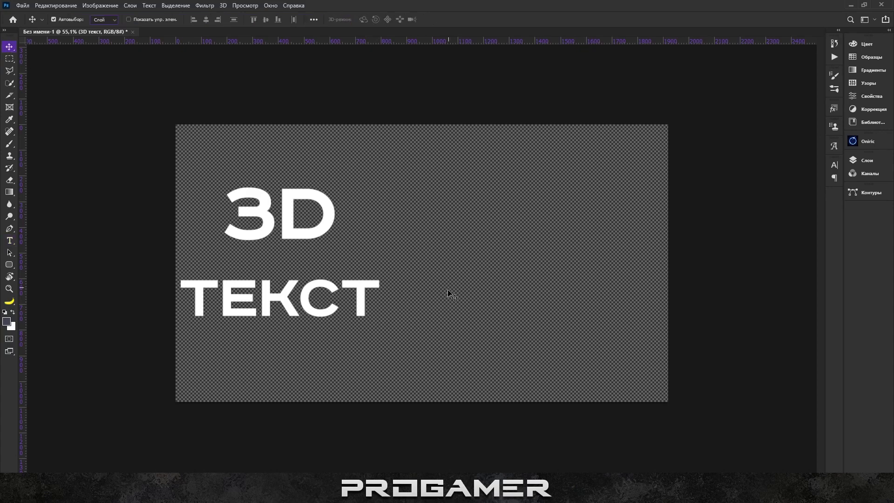
{"action": "left_click_drag", "start_coordinate": [314, 239], "coordinate": [460, 239]}
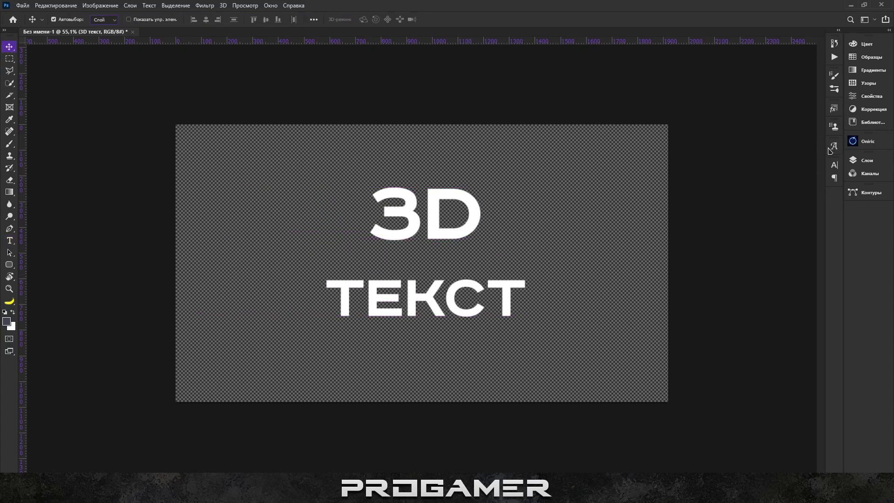
Set the text's line spacing to 200 pt in the Character panel.
{"action": "left_click", "coordinate": [835, 165]}
{"action": "left_click", "coordinate": [819, 184]}
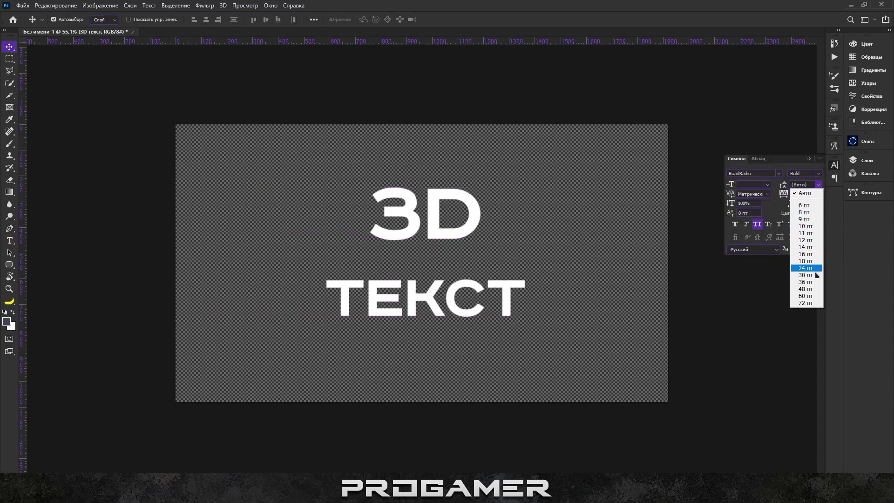
{"action": "left_click", "coordinate": [816, 276]}
{"action": "left_click", "coordinate": [819, 185]}
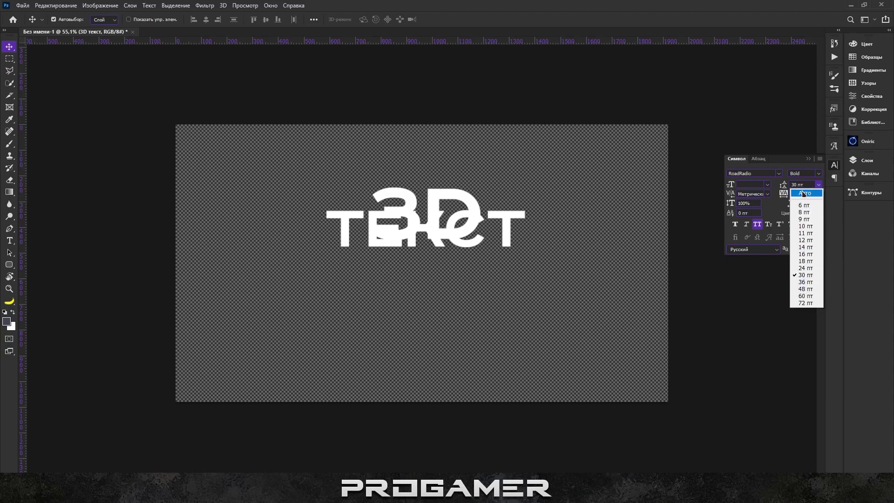
{"action": "left_click", "coordinate": [804, 194]}
{"action": "left_click", "coordinate": [804, 184]}
{"action": "type", "text": "100"}
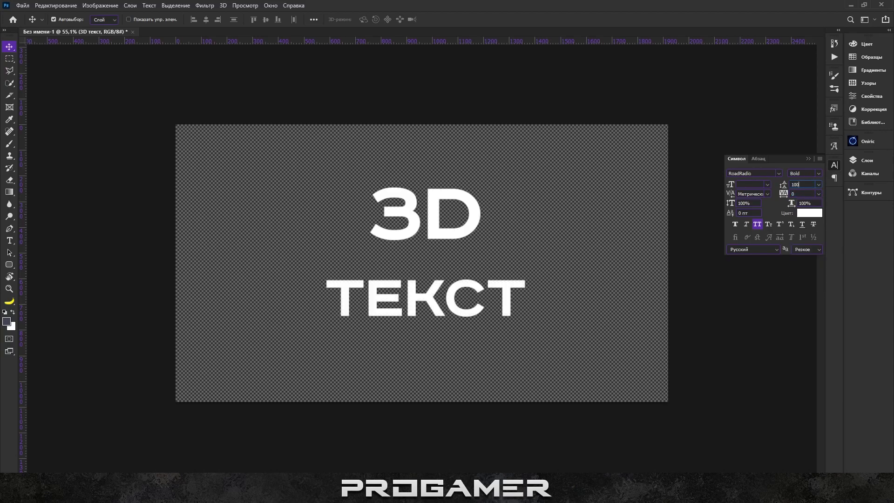
{"action": "key", "text": "Return"}
{"action": "left_click", "coordinate": [801, 185]}
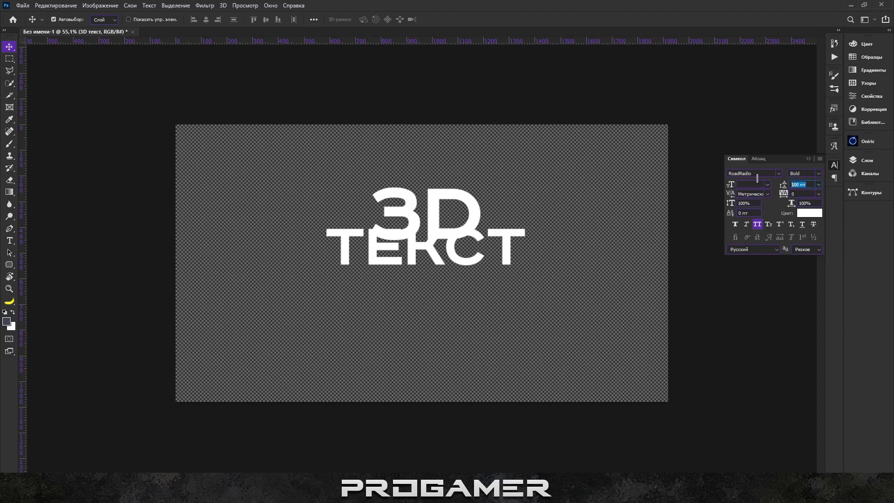
{"action": "type", "text": "200"}
{"action": "key", "text": "Return"}
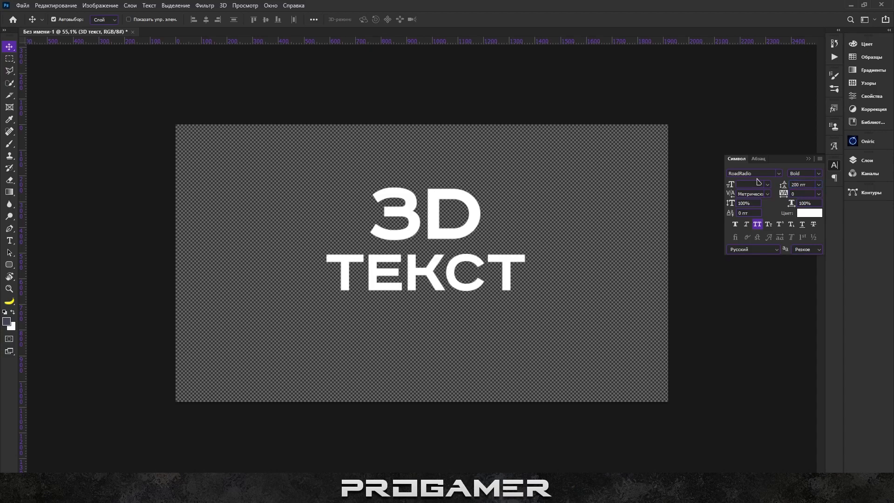
{"action": "left_click", "coordinate": [808, 160]}
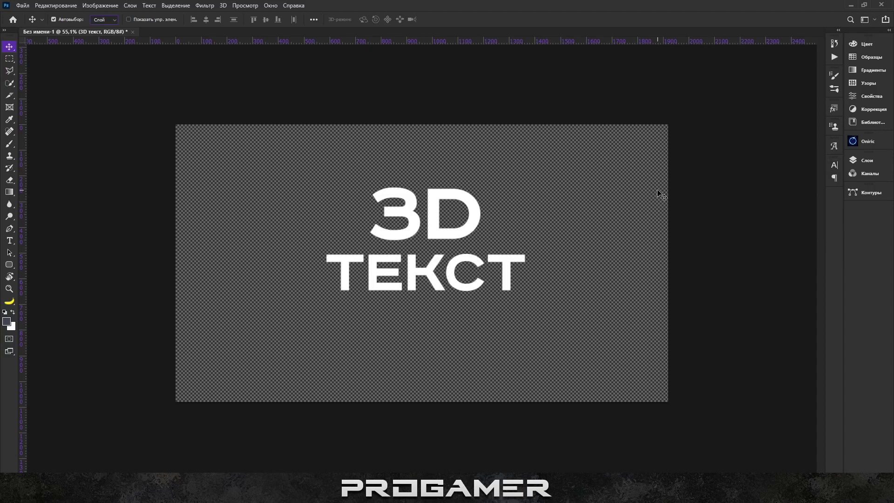
Scale the text up about 171% and duplicate its layer as 3D текст копия.
{"action": "key", "text": "ctrl+t"}
{"action": "mouse_move", "coordinate": [534, 242]}
{"action": "left_mouse_down"}
{"action": "mouse_move", "coordinate": [599, 224]}
{"action": "mouse_move", "coordinate": [576, 256]}
{"action": "left_mouse_up"}
{"action": "left_click", "coordinate": [512, 19]}
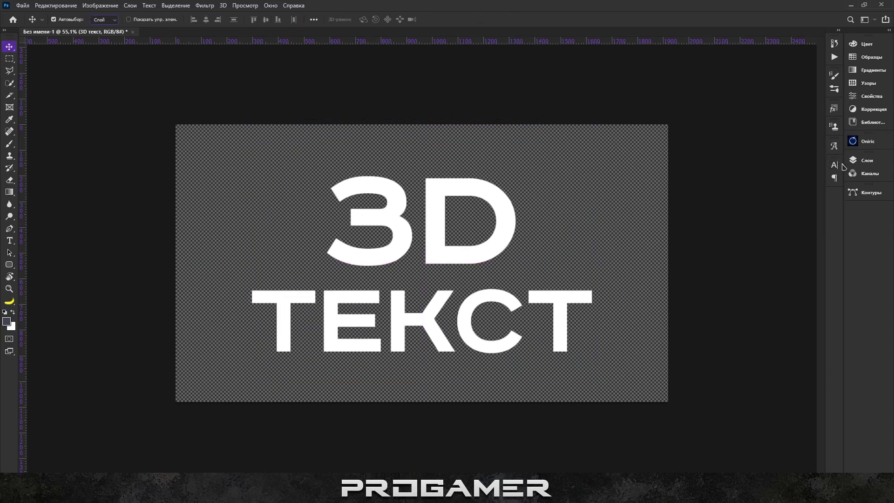
{"action": "left_click", "coordinate": [857, 161]}
{"action": "key", "text": "ctrl+j"}
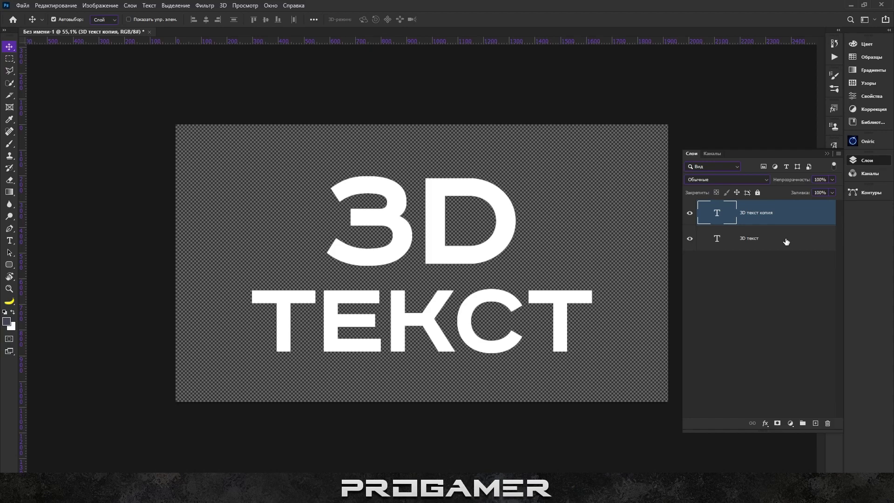
Give the 3D текст layer a grey a7a7a7 Color Overlay.
{"action": "double_click", "coordinate": [786, 241]}
{"action": "left_click", "coordinate": [518, 276]}
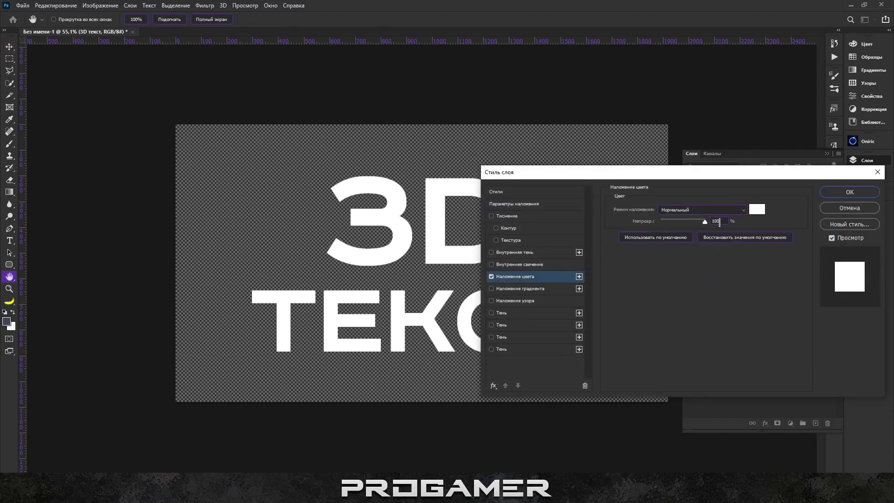
{"action": "left_click", "coordinate": [762, 210]}
{"action": "left_click", "coordinate": [476, 270]}
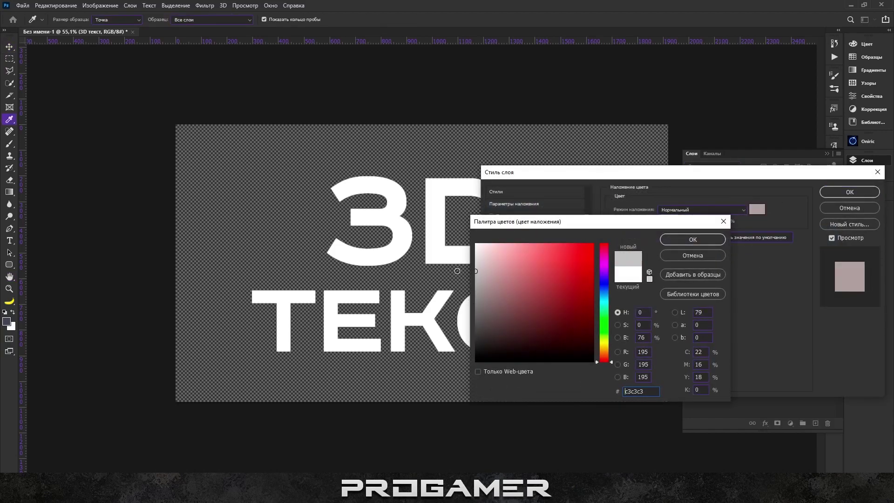
{"action": "left_click_drag", "start_coordinate": [497, 273], "coordinate": [465, 285]}
{"action": "left_click", "coordinate": [707, 241]}
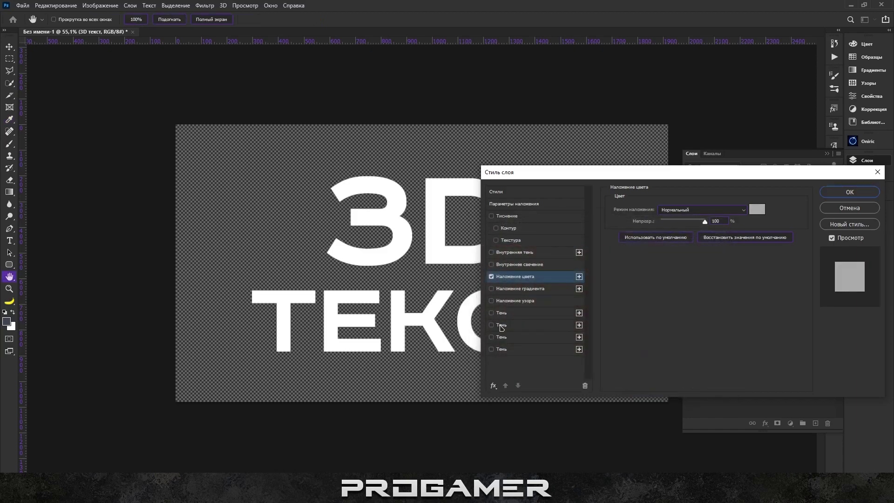
Add an 80 px Drop Shadow, apply the styles, and nudge the layer down.
{"action": "left_click", "coordinate": [512, 315]}
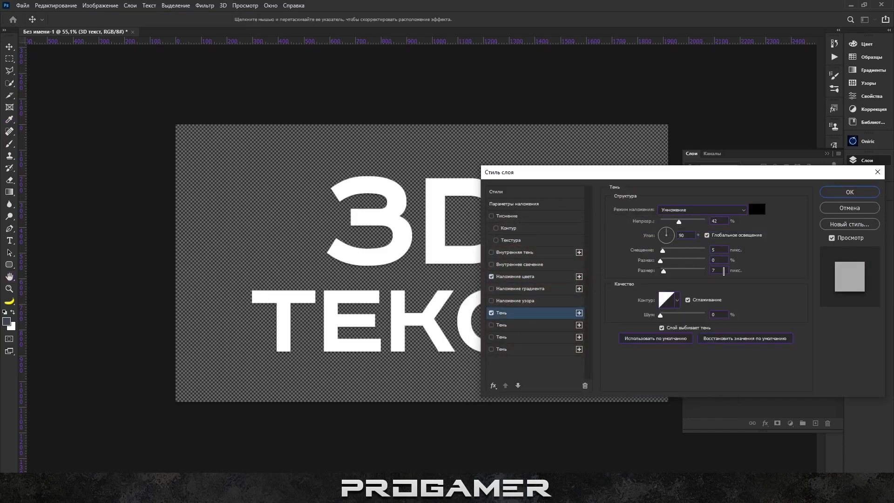
{"action": "left_click", "coordinate": [722, 250]}
{"action": "type", "text": "80"}
{"action": "type", "text": "1"}
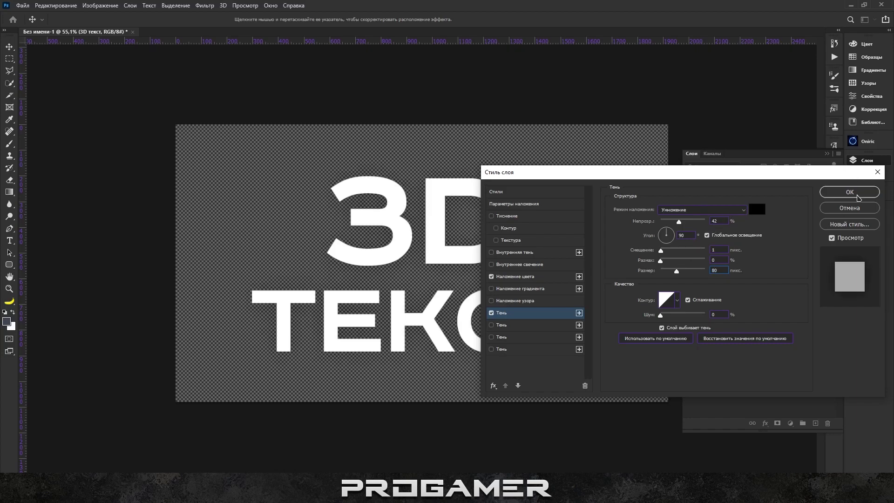
{"action": "left_click", "coordinate": [858, 196]}
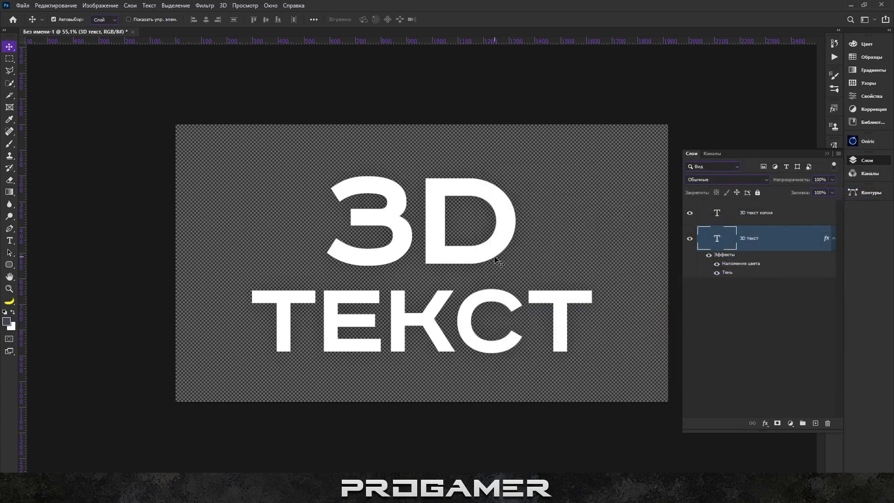
{"action": "key", "text": "shift+Down"}
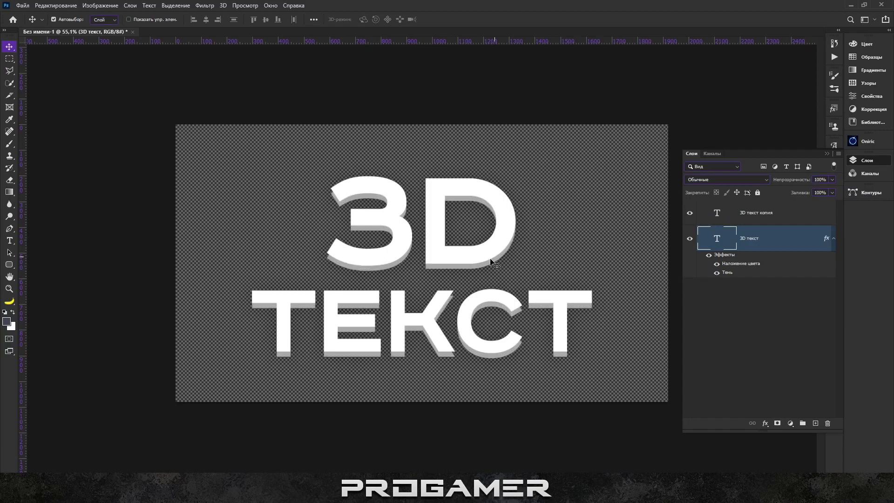
{"action": "scroll", "coordinate": [495, 260], "scroll_direction": "up", "scroll_amount": 15}
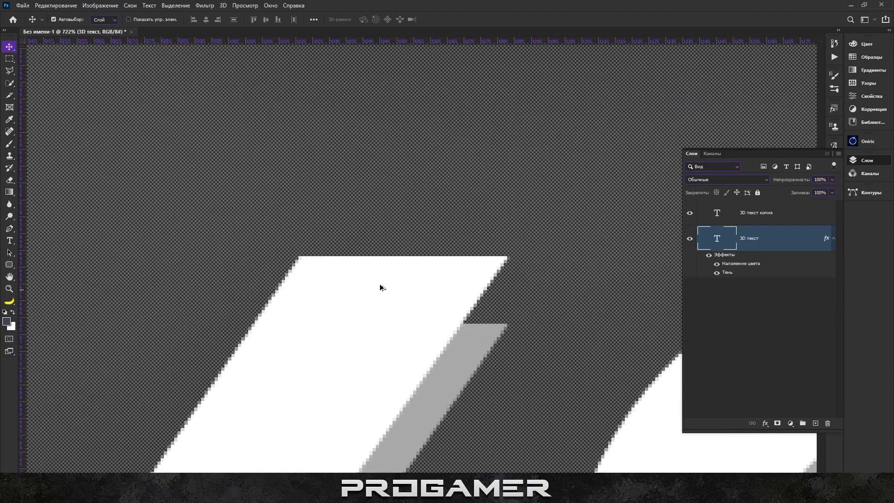
{"action": "scroll", "coordinate": [419, 270], "scroll_direction": "up", "scroll_amount": 3}
{"action": "scroll", "coordinate": [439, 263], "scroll_direction": "up", "scroll_amount": 3}
{"action": "scroll", "coordinate": [450, 263], "scroll_direction": "down", "scroll_amount": 2}
{"action": "scroll", "coordinate": [463, 256], "scroll_direction": "down", "scroll_amount": 10}
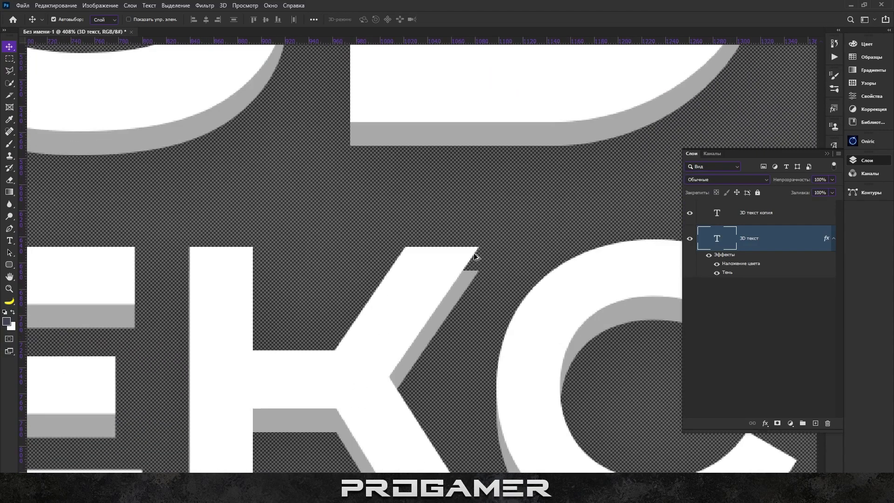
{"action": "scroll", "coordinate": [471, 256], "scroll_direction": "down", "scroll_amount": 2}
{"action": "scroll", "coordinate": [474, 256], "scroll_direction": "down", "scroll_amount": 2}
{"action": "scroll", "coordinate": [474, 254], "scroll_direction": "down", "scroll_amount": 1}
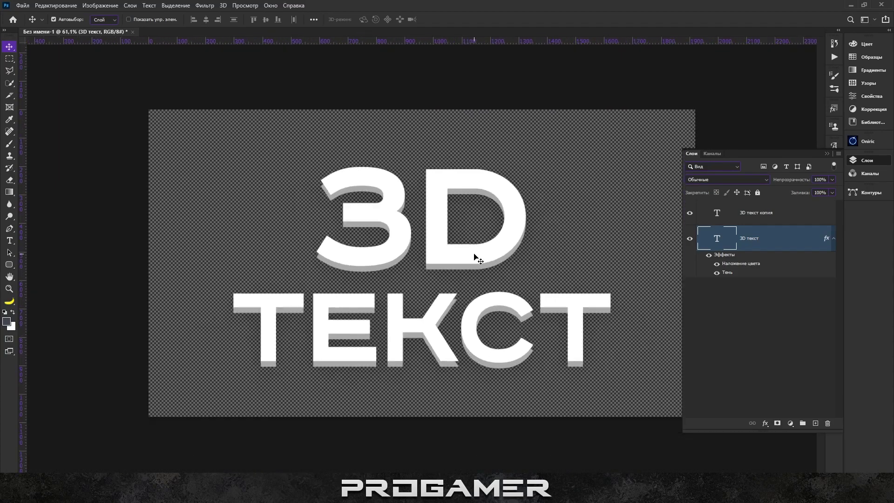
{"action": "scroll", "coordinate": [475, 253], "scroll_direction": "down", "scroll_amount": 1}
{"action": "scroll", "coordinate": [474, 254], "scroll_direction": "up", "scroll_amount": 2}
{"action": "scroll", "coordinate": [475, 253], "scroll_direction": "up", "scroll_amount": 1}
{"action": "scroll", "coordinate": [474, 255], "scroll_direction": "down", "scroll_amount": 1}
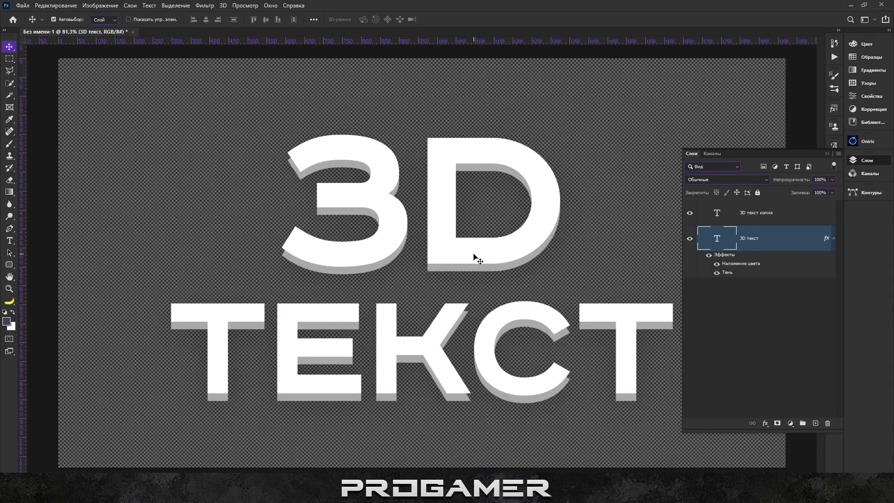
{"action": "scroll", "coordinate": [474, 254], "scroll_direction": "down", "scroll_amount": 1}
{"action": "scroll", "coordinate": [367, 253], "scroll_direction": "up", "scroll_amount": 2}
{"action": "scroll", "coordinate": [366, 253], "scroll_direction": "up", "scroll_amount": 1}
Nudge the grey 3D текст layer back up beneath the white copy.
{"action": "key", "text": "shift+Up"}
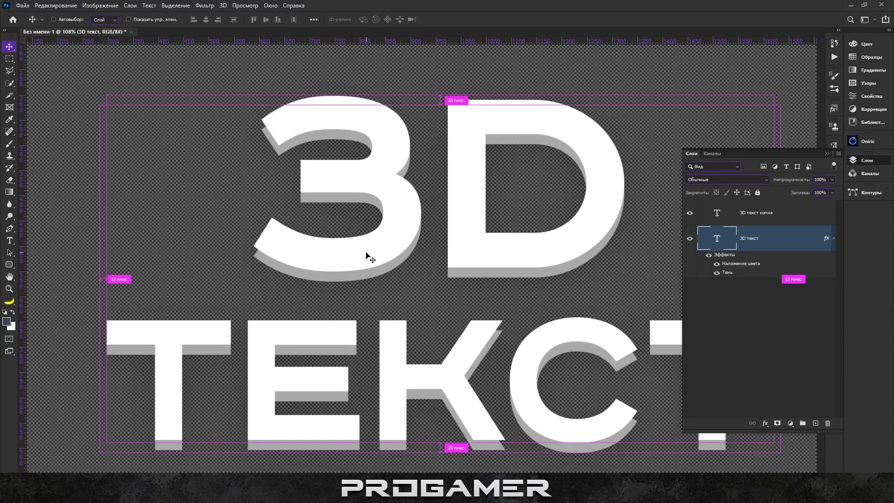
{"action": "key", "text": "shift+Up"}
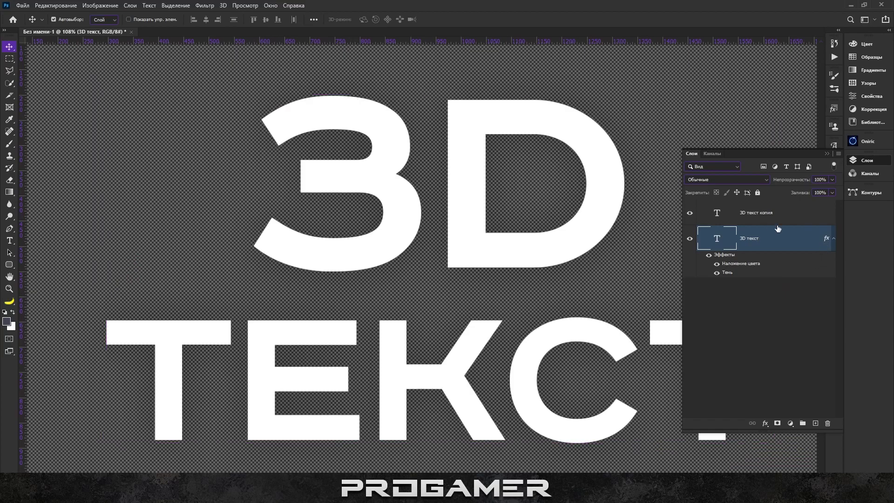
{"action": "right_click", "coordinate": [771, 213]}
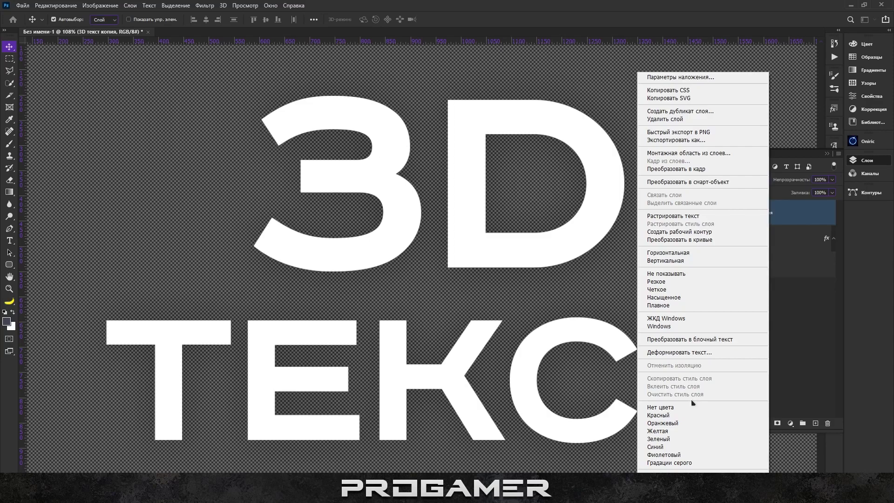
{"action": "left_click", "coordinate": [844, 304]}
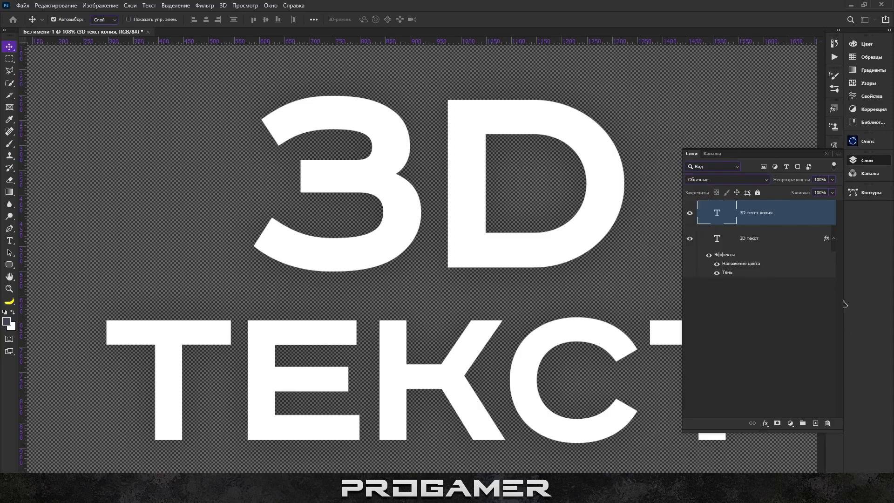
Copy the 3D текст layer style, clear its effects, and delete that layer.
{"action": "right_click", "coordinate": [786, 238]}
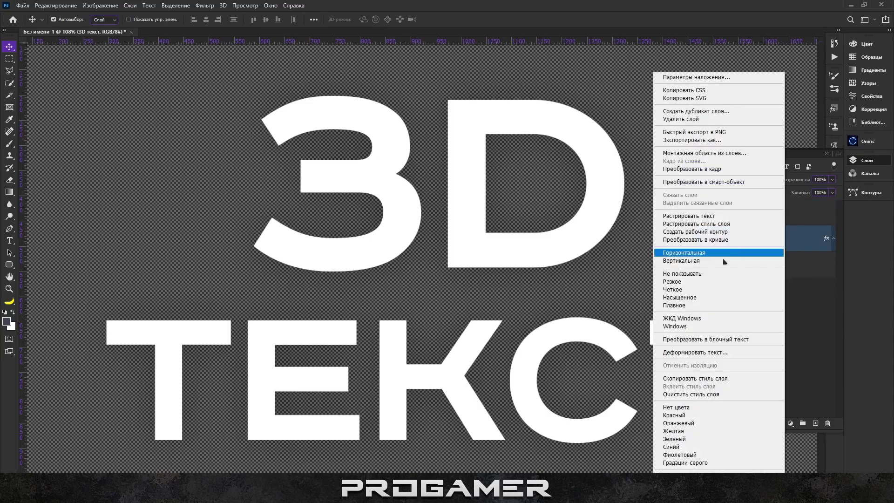
{"action": "left_click", "coordinate": [685, 379]}
{"action": "right_click", "coordinate": [771, 246]}
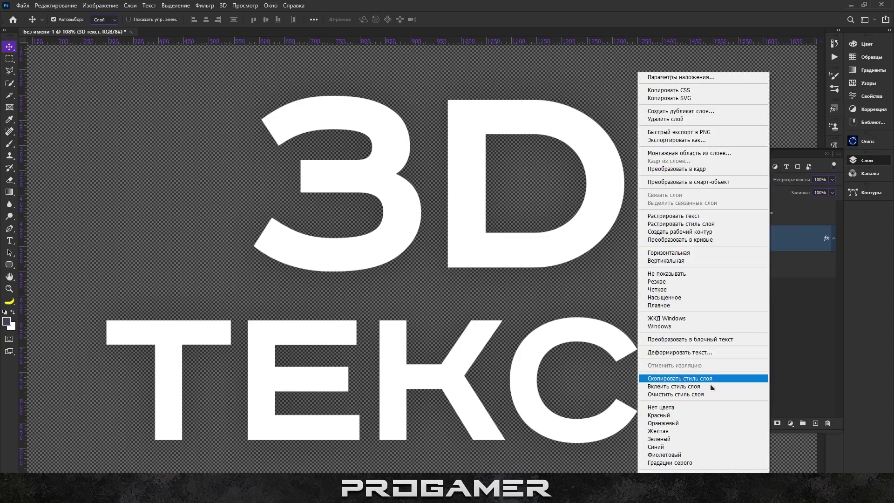
{"action": "left_click", "coordinate": [708, 394]}
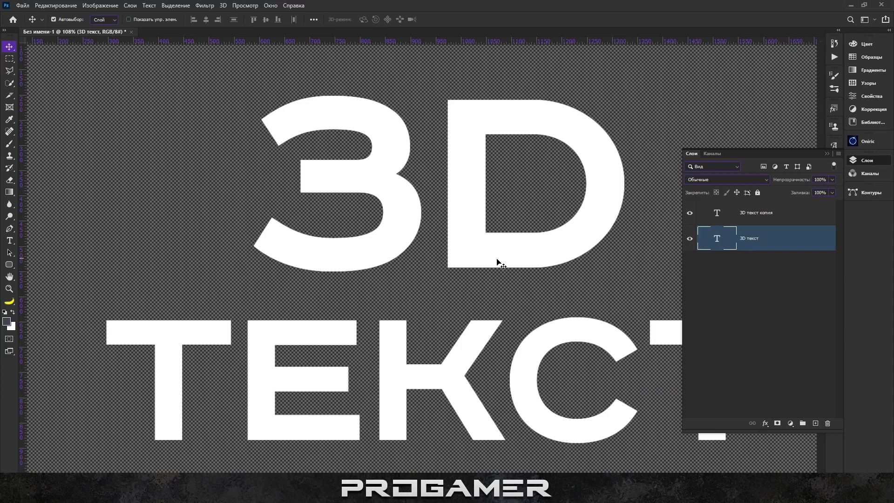
{"action": "scroll", "coordinate": [401, 224], "scroll_direction": "down", "scroll_amount": 5}
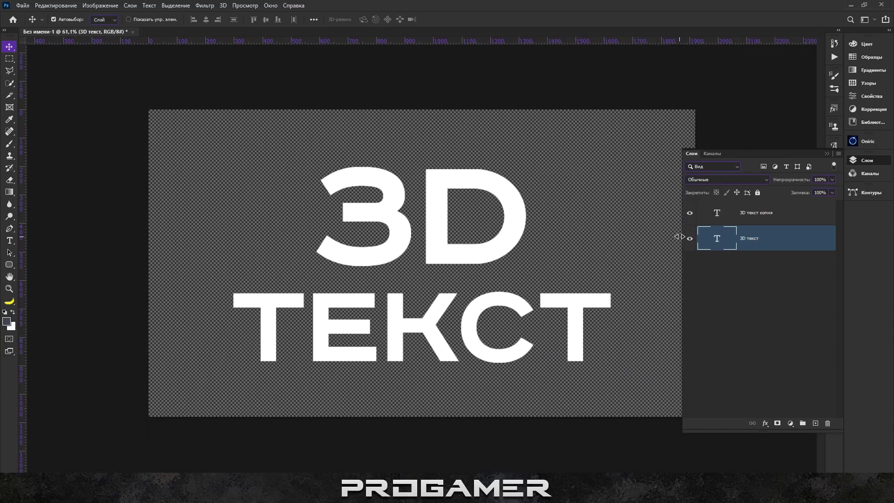
{"action": "left_click", "coordinate": [828, 423]}
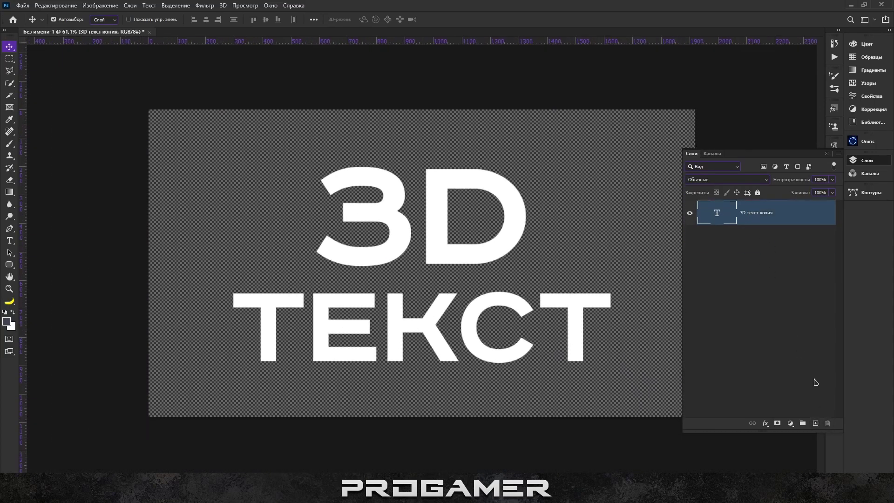
Make a stack of duplicate 3D текст копия layers.
{"action": "key", "text": "ctrl+j"}
{"action": "left_click", "coordinate": [768, 237]}
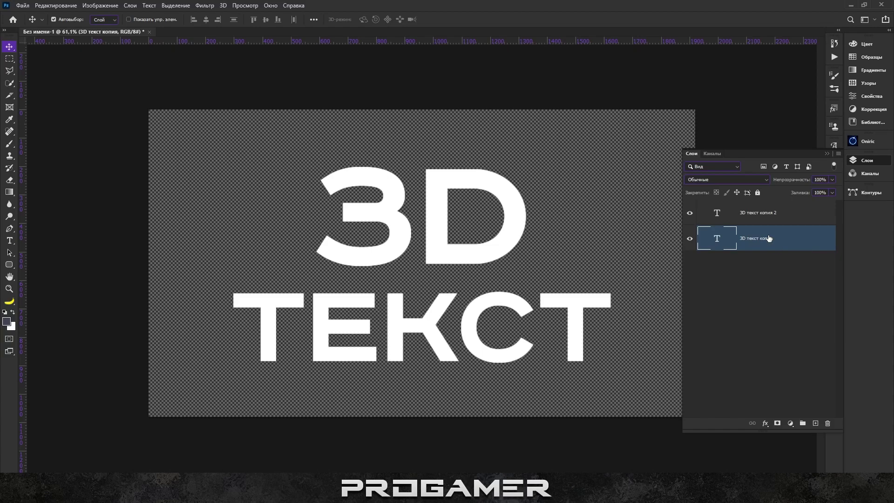
{"action": "key", "text": "ctrl+j"}
{"action": "key", "text": "ctrl+j"}
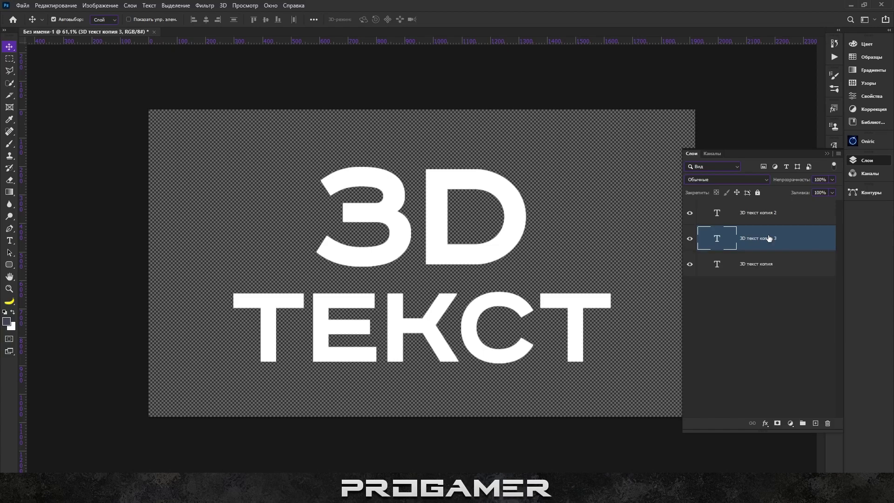
{"action": "key", "text": "ctrl+j"}
{"action": "key", "text": "ctrl+j"}
{"action": "key", "text": "ctrl+j"}
{"action": "key", "text": "ctrl+j"}
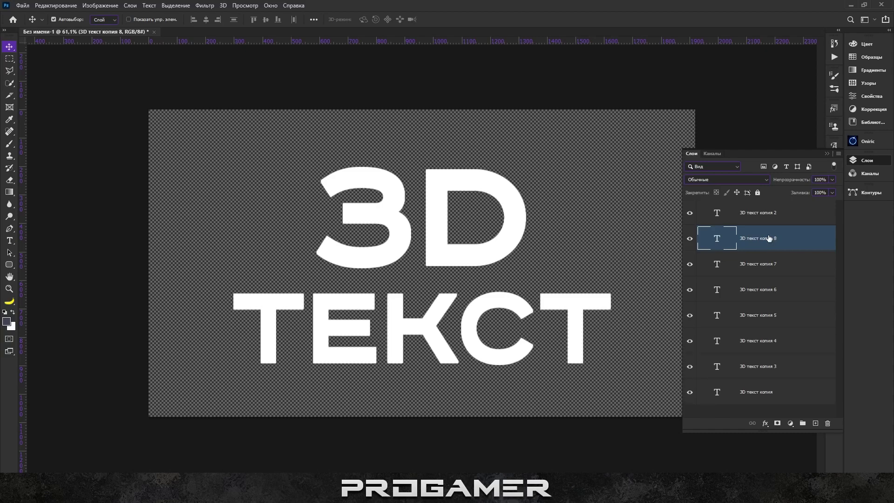
{"action": "key", "text": "ctrl+j"}
{"action": "key", "text": "ctrl+j"}
{"action": "key", "text": "ctrl+j"}
{"action": "key", "text": "ctrl+j"}
{"action": "key", "text": "ctrl+j"}
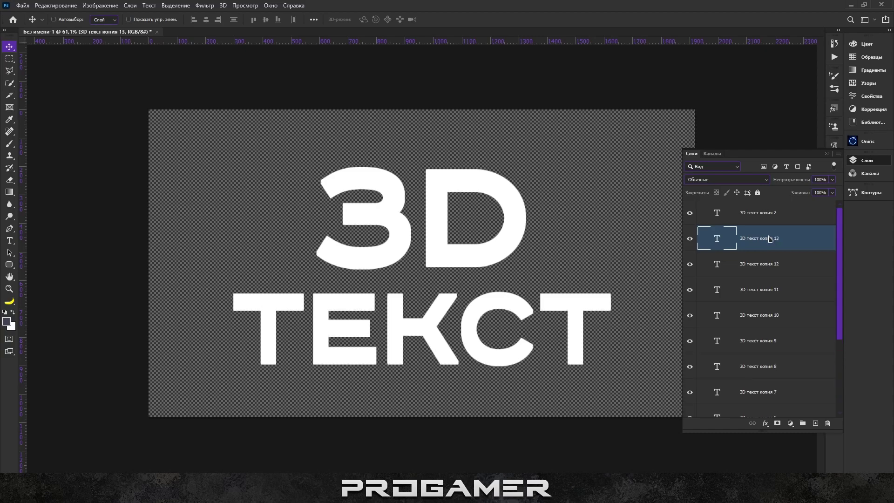
{"action": "key", "text": "ctrl+j"}
{"action": "key", "text": "ctrl+j"}
{"action": "key", "text": "ctrl+j"}
{"action": "key", "text": "ctrl+j"}
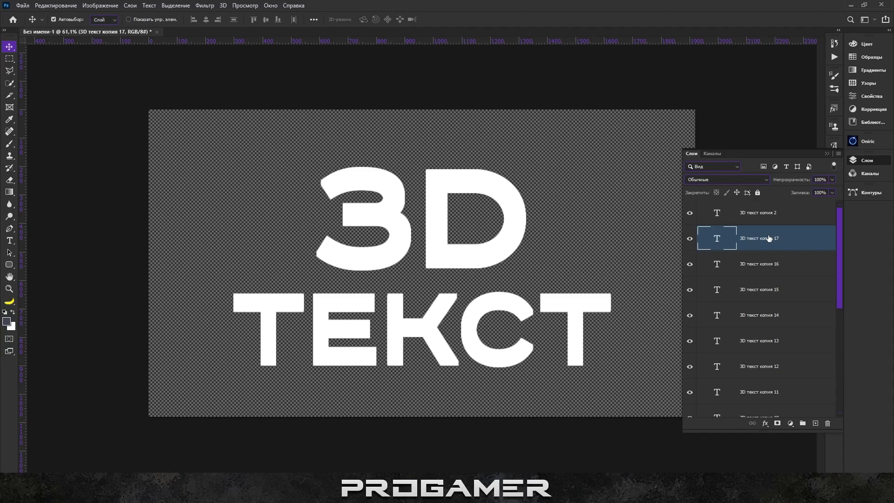
Merge the stacked copies into one layer and paste the grey overlay-and-shadow style.
{"action": "left_click_drag", "start_coordinate": [841, 258], "coordinate": [836, 414]}
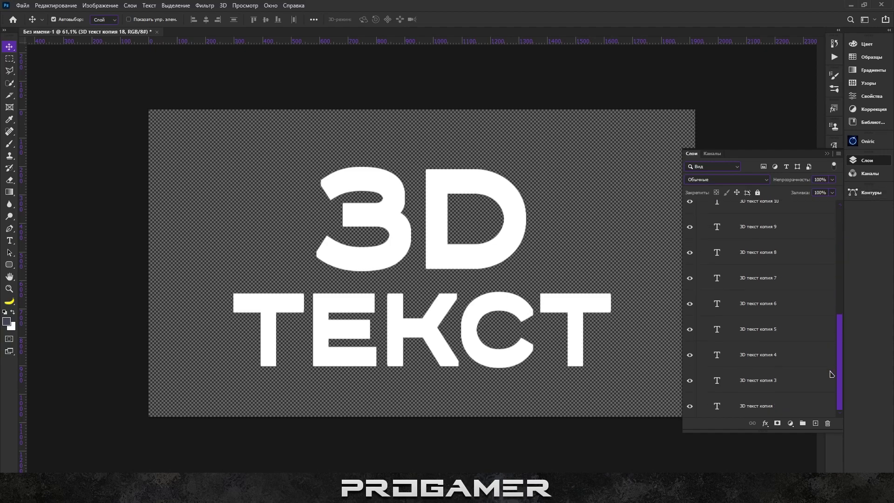
{"action": "left_click", "coordinate": [821, 405], "text": "shift"}
{"action": "key", "text": "ctrl+e"}
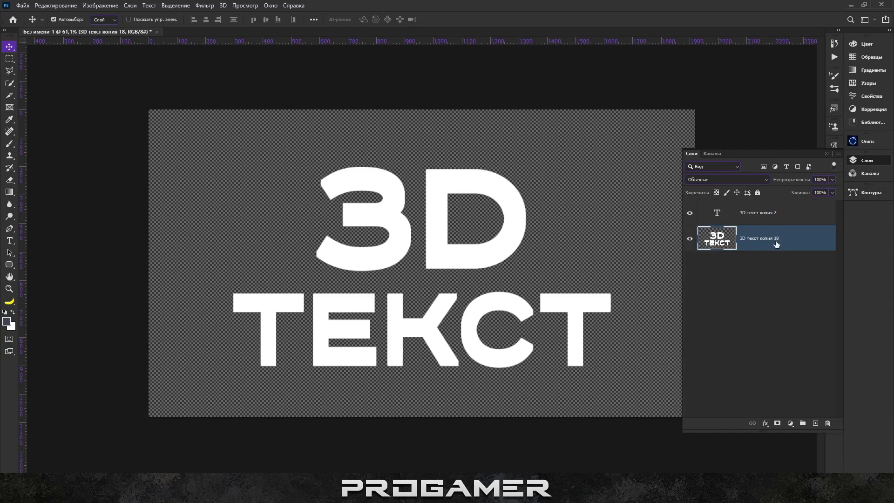
{"action": "right_click", "coordinate": [775, 238]}
{"action": "left_click", "coordinate": [688, 317]}
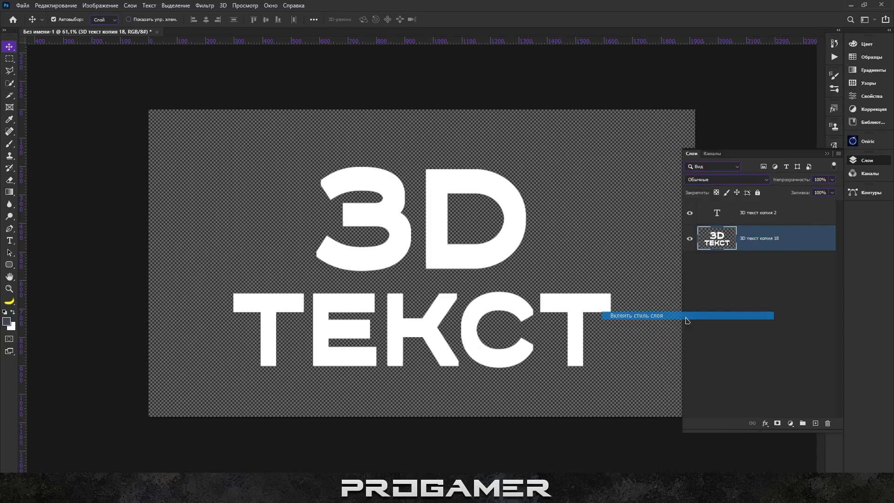
{"action": "left_click", "coordinate": [745, 331]}
Zoom out and select the merged 3D текст копия 18 layer.
{"action": "key", "text": "ctrl+minus"}
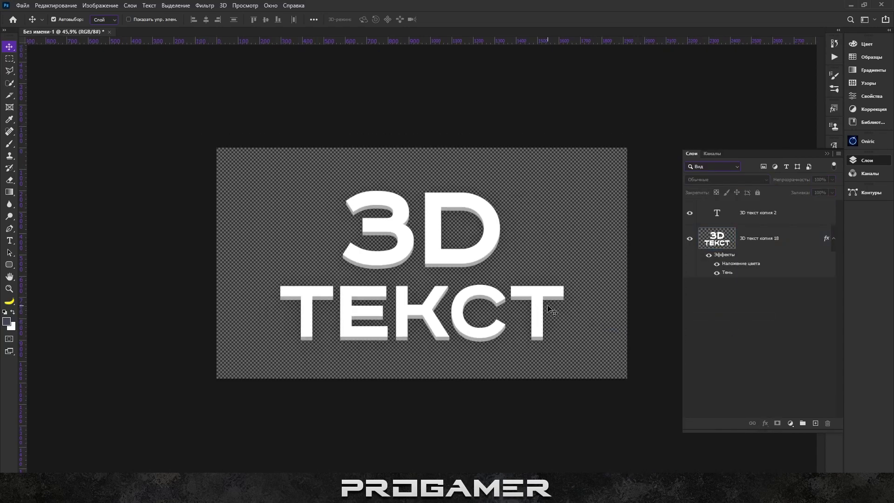
{"action": "scroll", "coordinate": [560, 279], "scroll_direction": "up", "scroll_amount": 2}
{"action": "scroll", "coordinate": [432, 320], "scroll_direction": "down", "scroll_amount": 1}
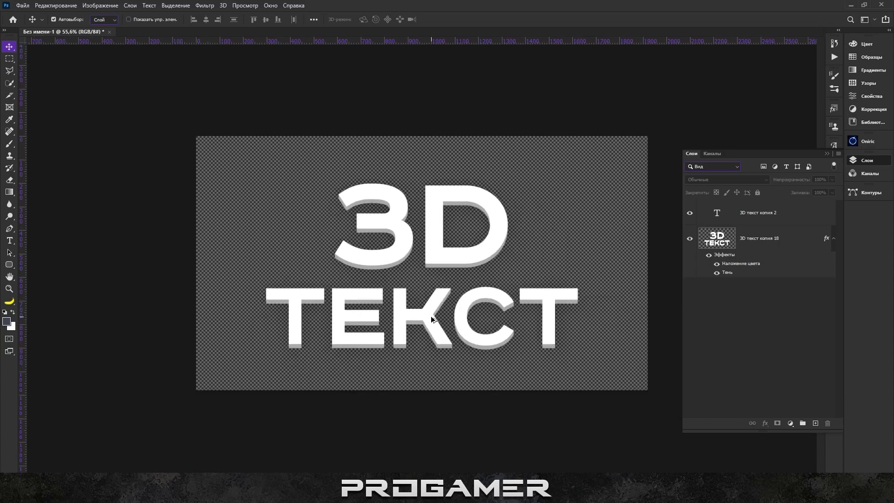
{"action": "left_click", "coordinate": [792, 242]}
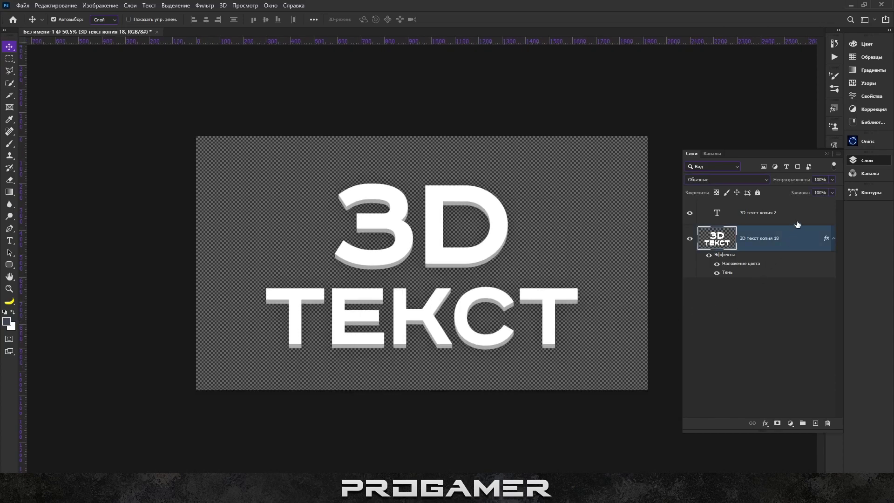
{"action": "left_click", "coordinate": [797, 225]}
{"action": "double_click", "coordinate": [794, 241]}
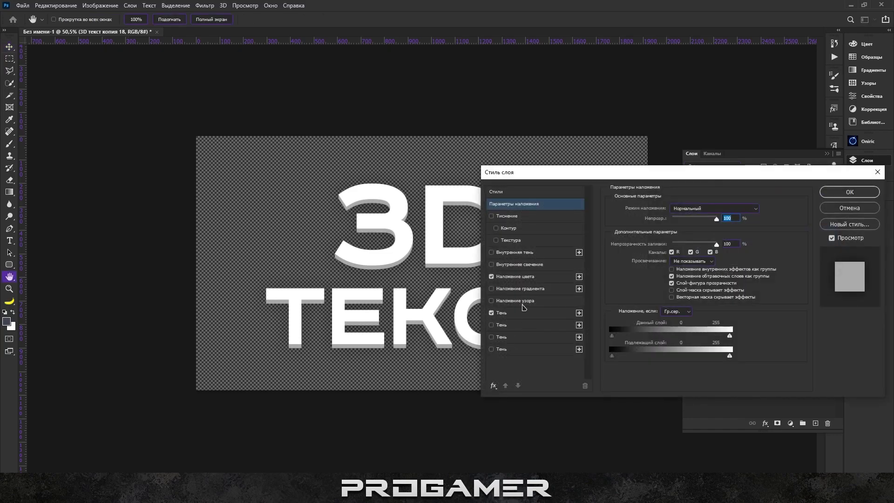
{"action": "left_click", "coordinate": [515, 276]}
{"action": "left_click", "coordinate": [758, 209]}
{"action": "type", "text": "ff0000"}
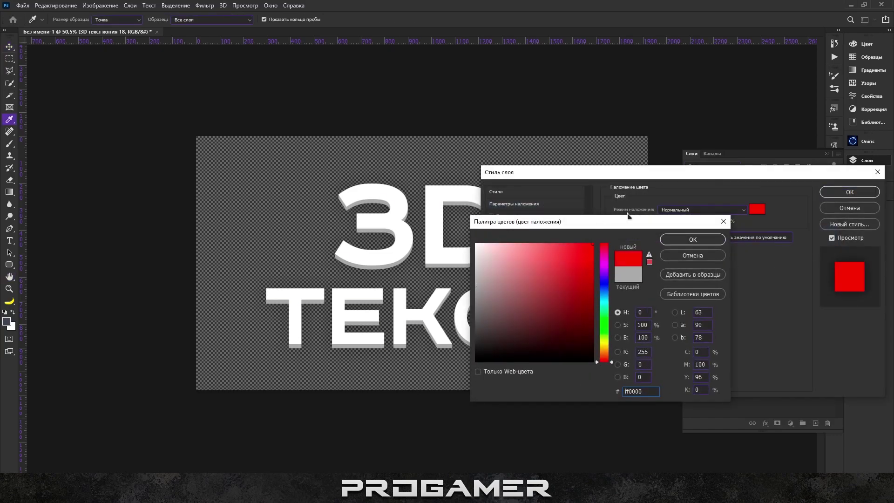
{"action": "type", "text": "3a5e44"}
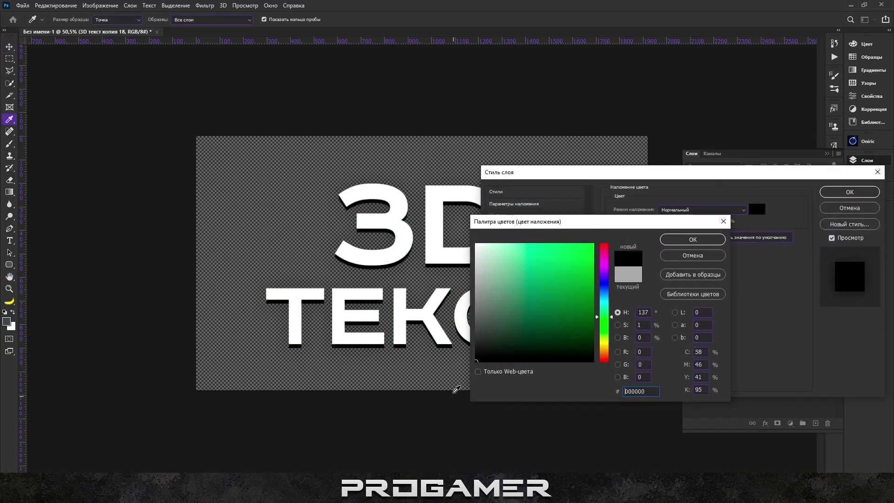
{"action": "type", "text": "1f2c22"}
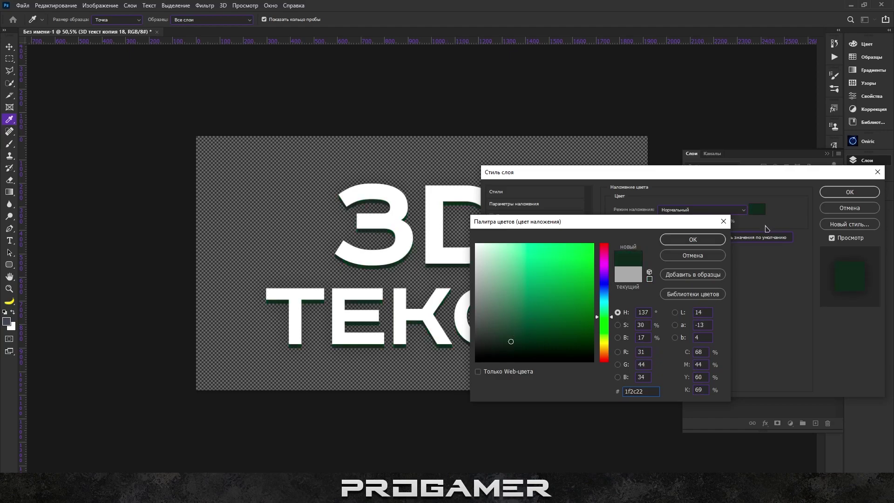
{"action": "left_click", "coordinate": [605, 256]}
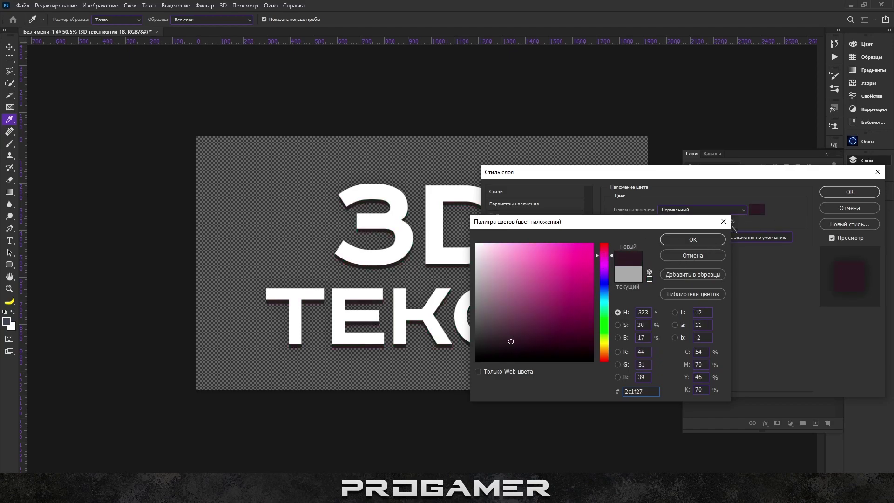
{"action": "left_click", "coordinate": [715, 254]}
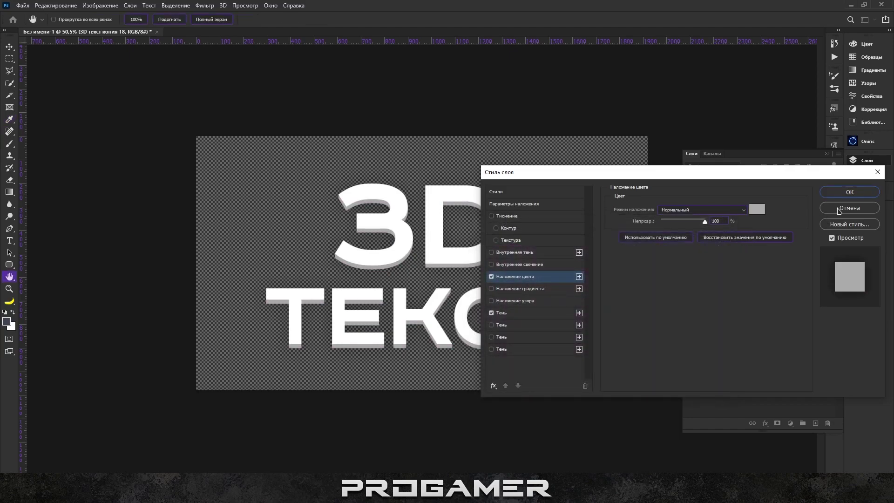
{"action": "left_click", "coordinate": [850, 191]}
{"action": "left_click", "coordinate": [824, 311]}
{"action": "scroll", "coordinate": [352, 265], "scroll_direction": "up", "scroll_amount": 2}
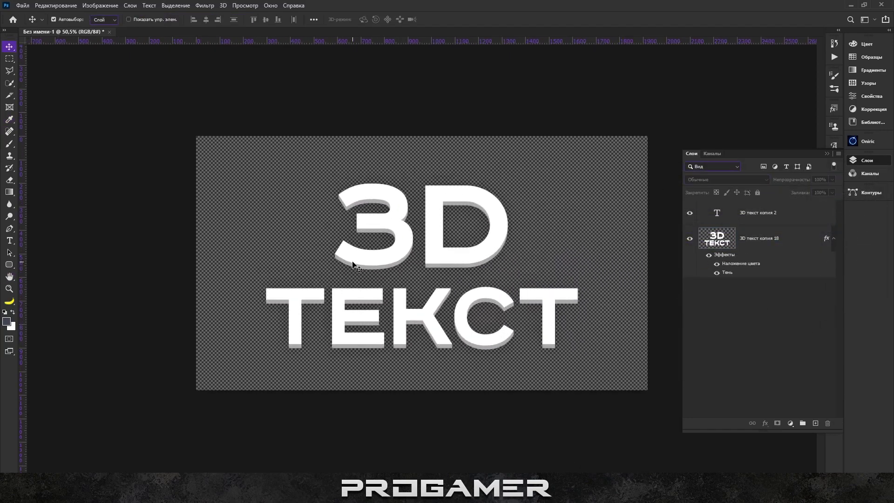